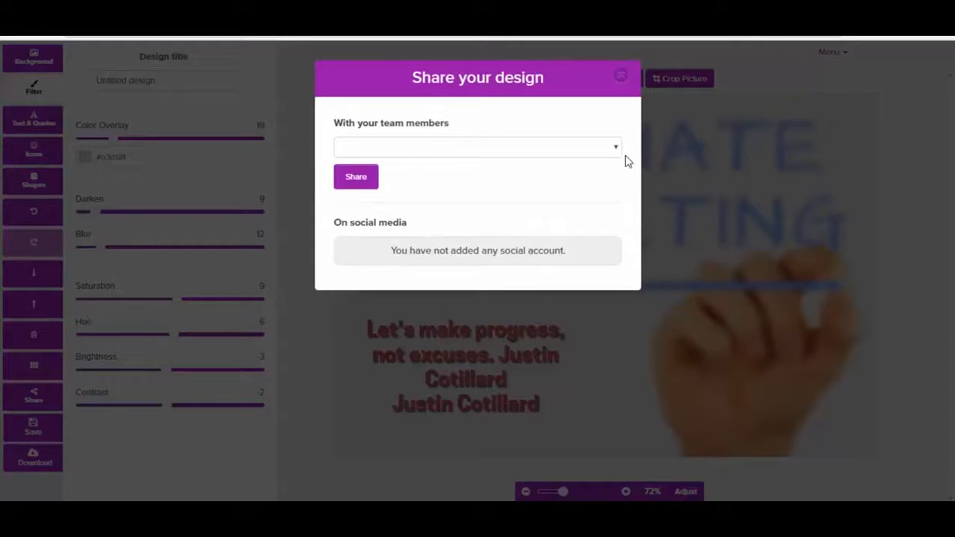
Look over the team-member choice for sharing the design and close the sharing dialog without sharing.
click(617, 152)
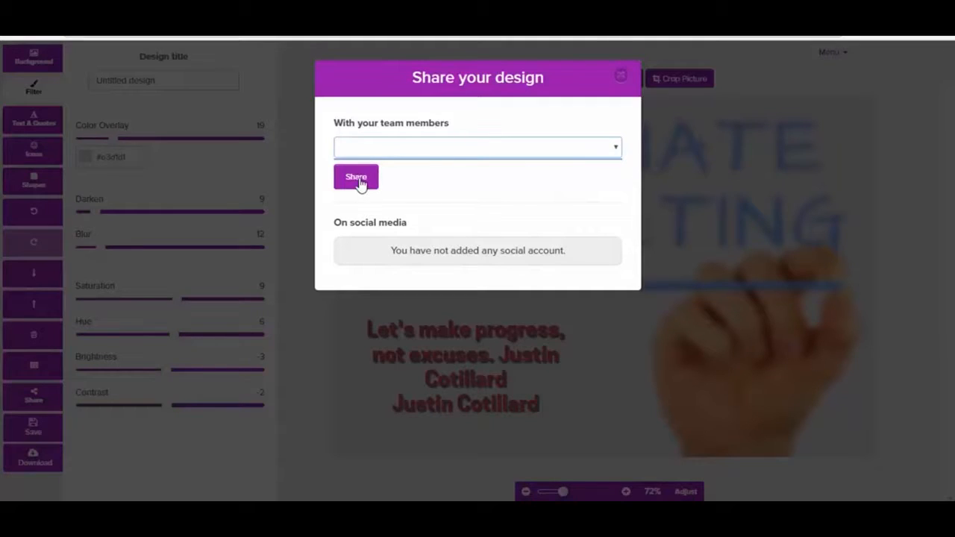
click(412, 190)
click(442, 195)
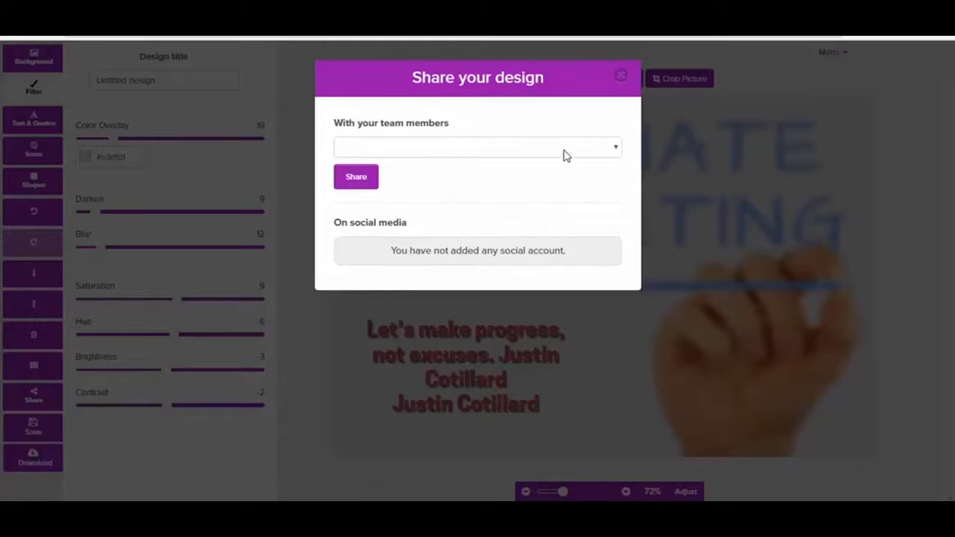
click(620, 77)
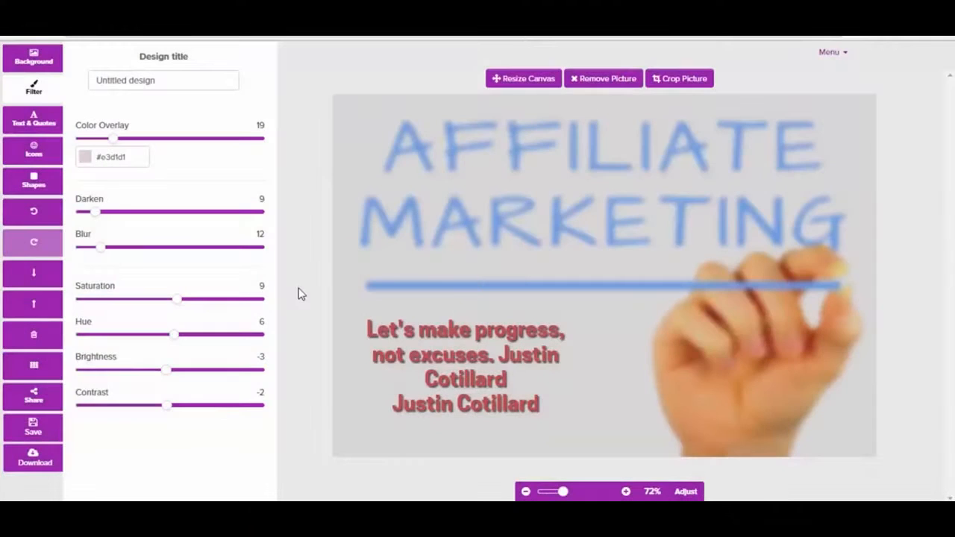
Review the design's save options and its available download formats without saving or downloading.
click(33, 431)
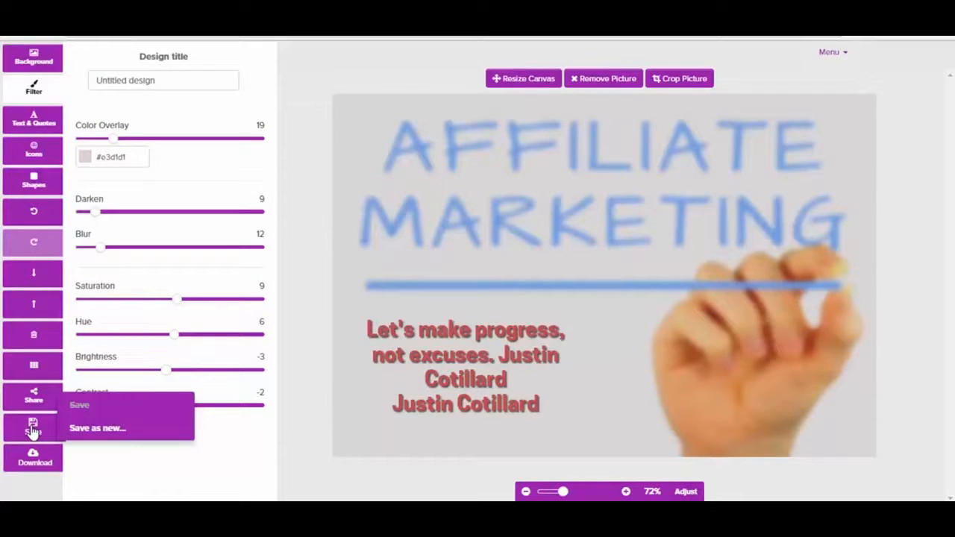
click(34, 462)
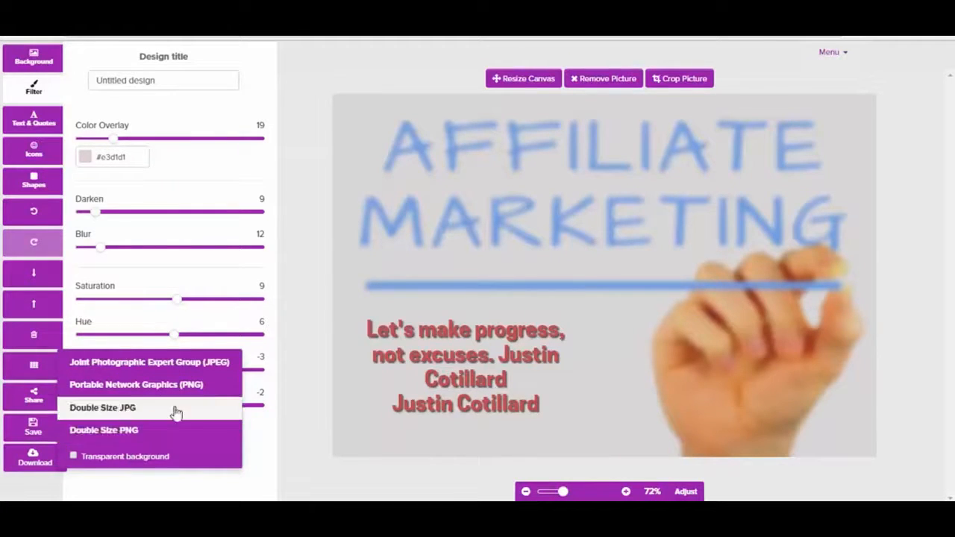
click(297, 374)
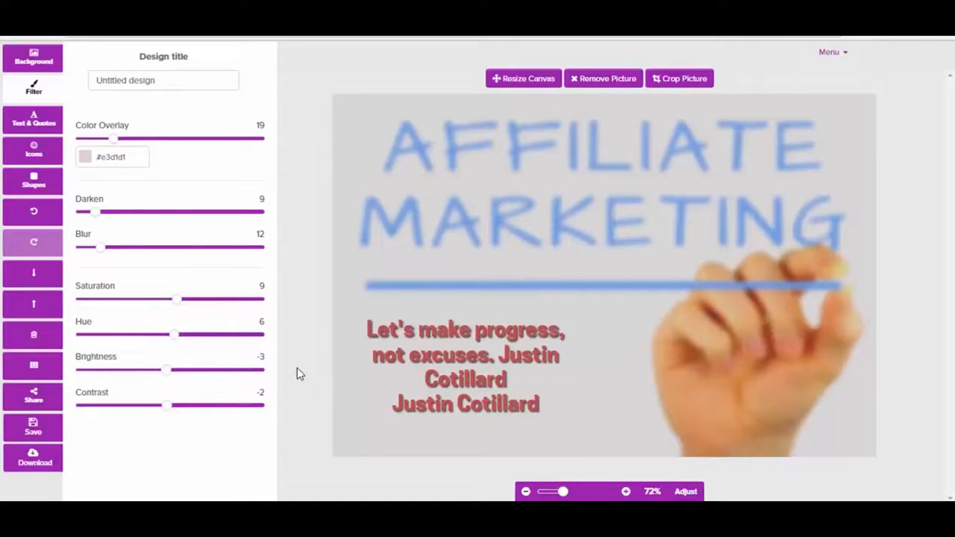
drag(565, 496, 556, 493)
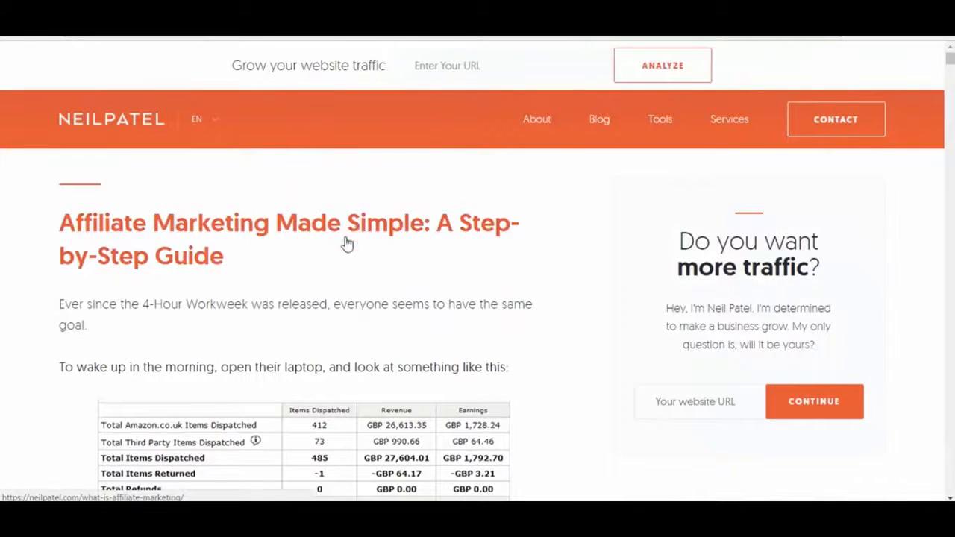
Send the article title "Affiliate Marketing Made Simple: A Step-by-Step Guide" from the Neil Patel page into a new pixelmodo design and nudge the text up.
drag(237, 261, 66, 224)
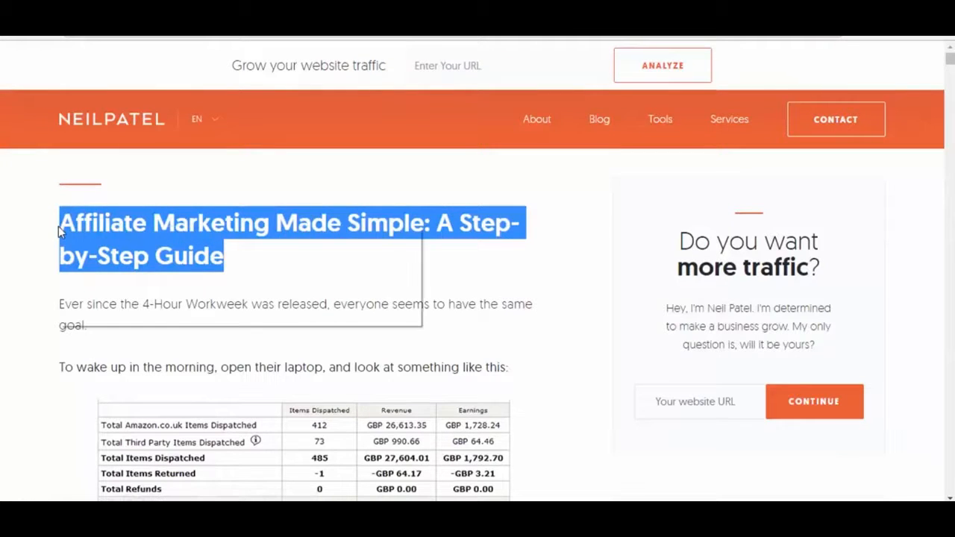
right_click(58, 226)
click(111, 297)
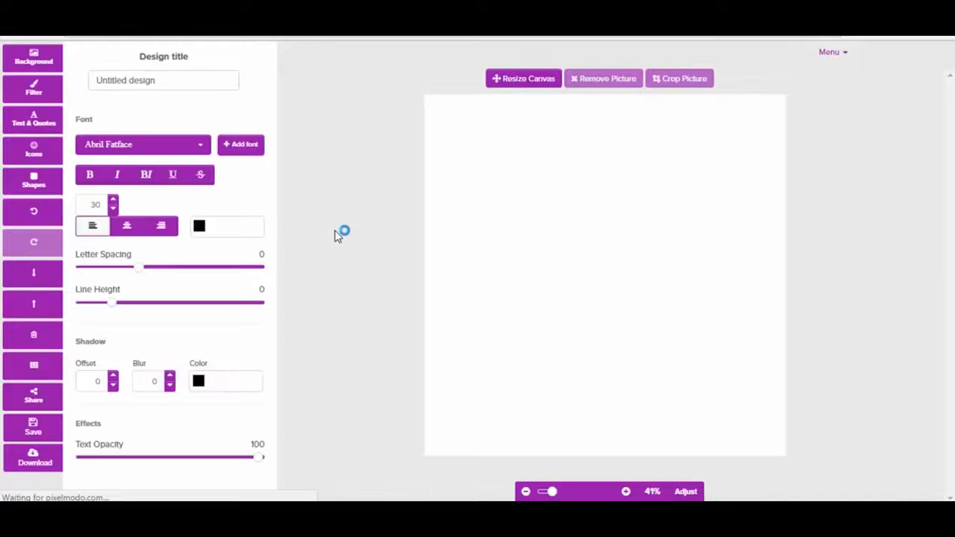
mouse_move(630, 269)
mouse_down()
mouse_move(632, 162)
mouse_move(630, 250)
mouse_up()
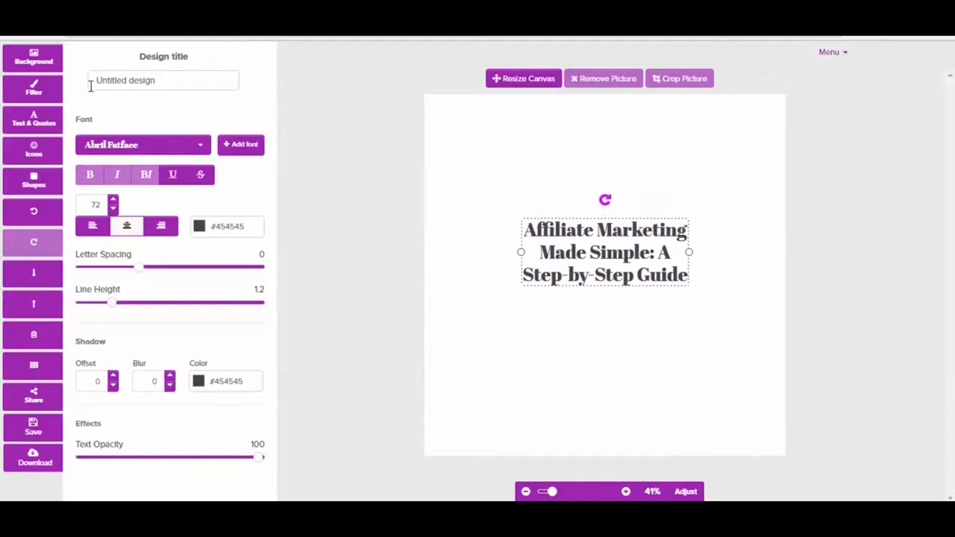
Search the background images for "affiliate" and apply the photo of a man working at a computer desk.
click(33, 67)
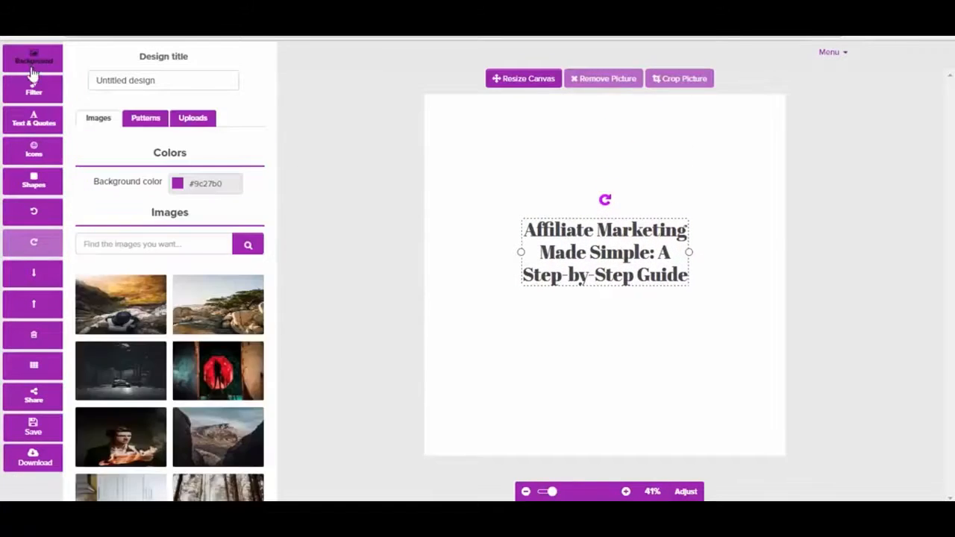
click(144, 244)
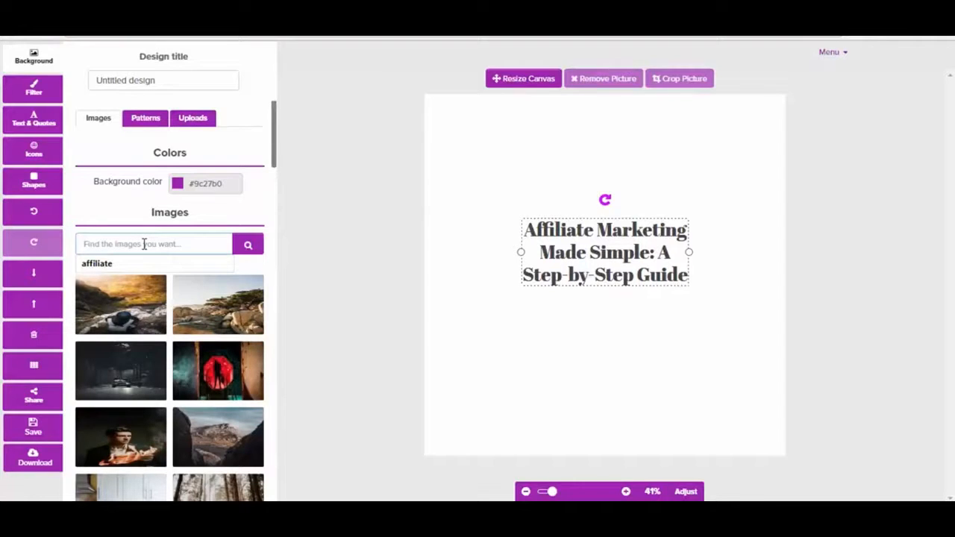
text(a)
click(110, 265)
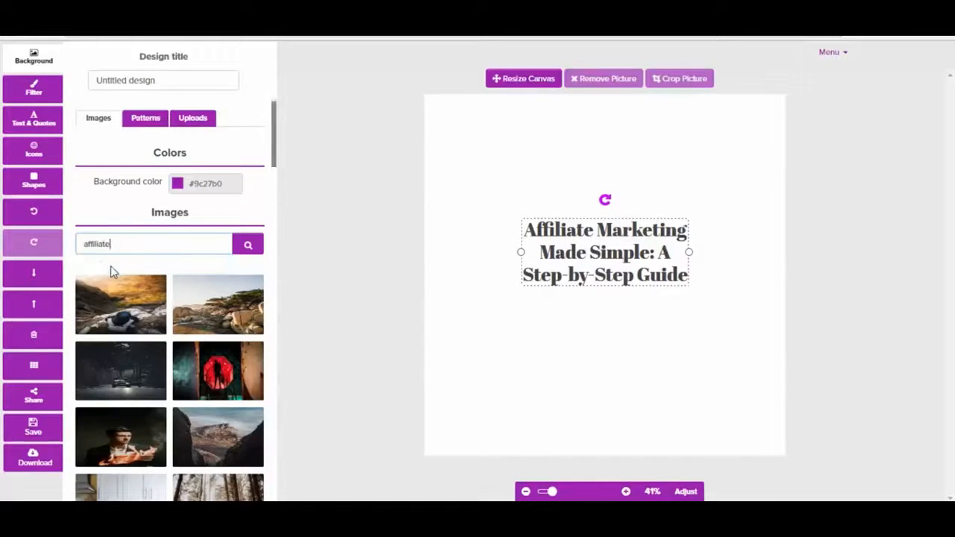
click(250, 246)
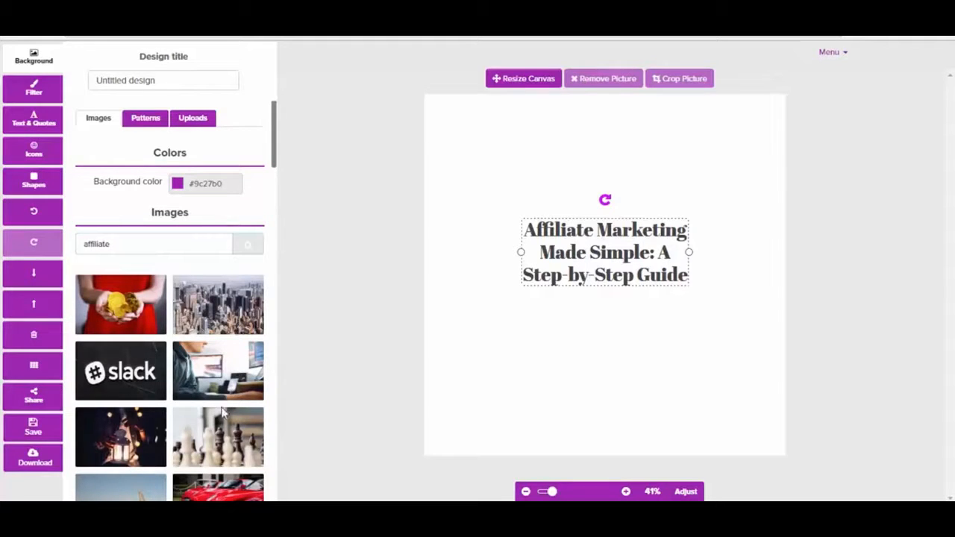
click(270, 292)
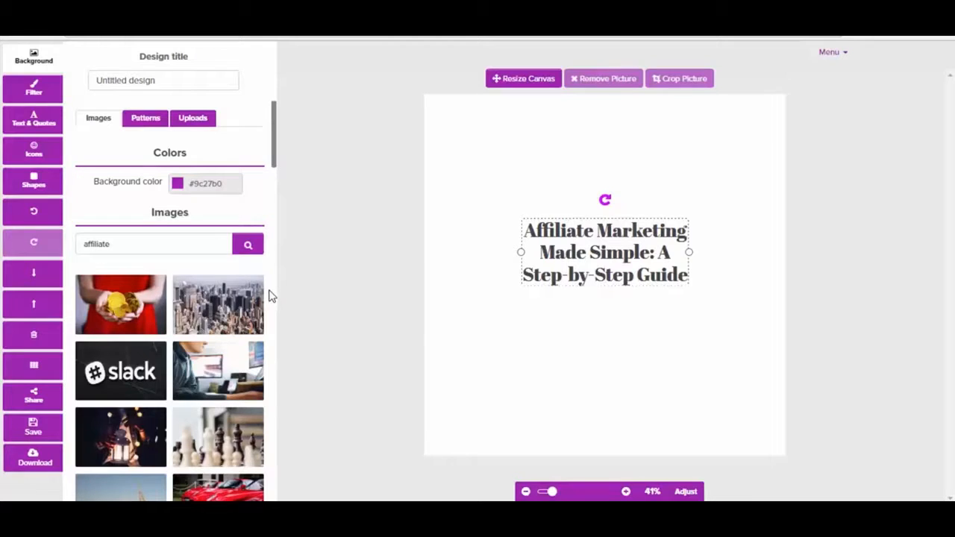
scroll(271, 298, down, 1)
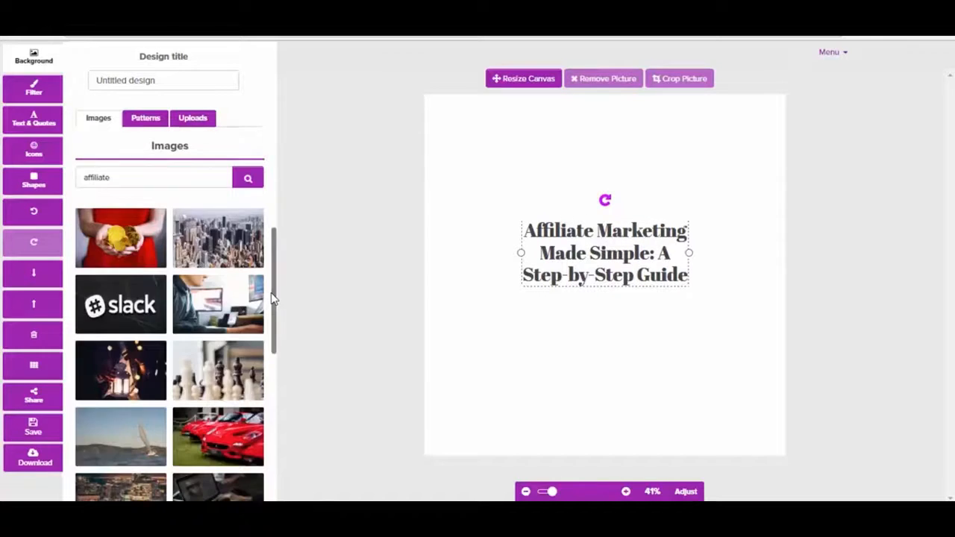
drag(275, 299, 282, 375)
click(215, 278)
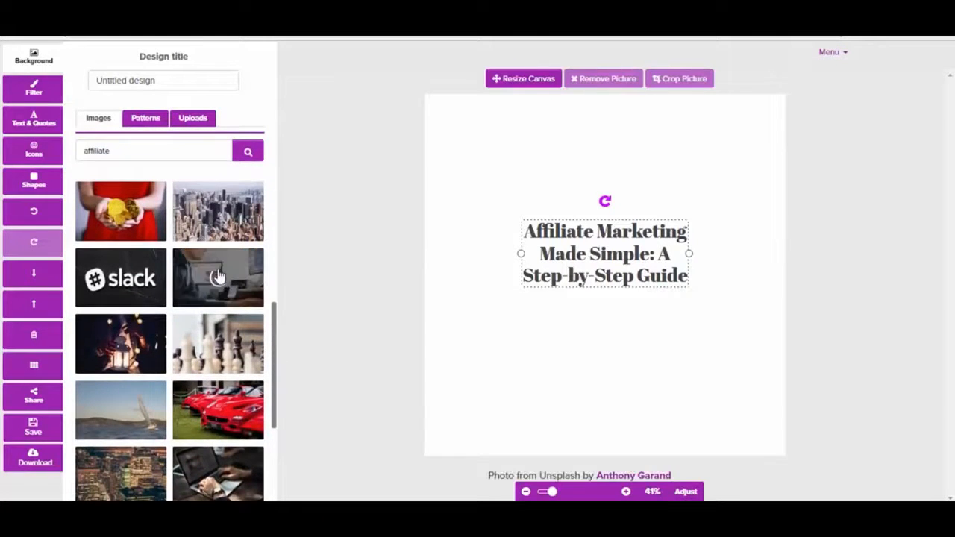
Move the title text slightly up over the monitor in the photo and color it red from the preset colors.
drag(602, 257, 614, 231)
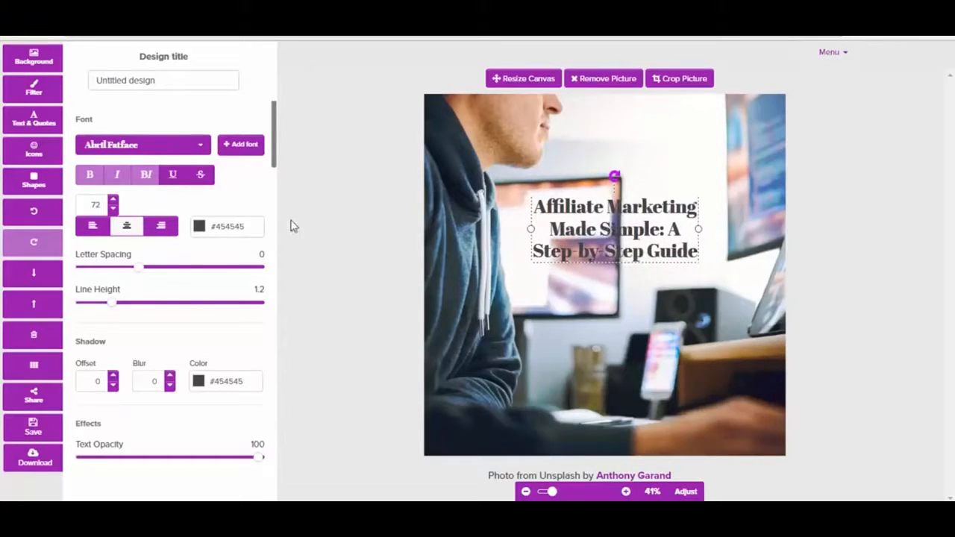
click(200, 227)
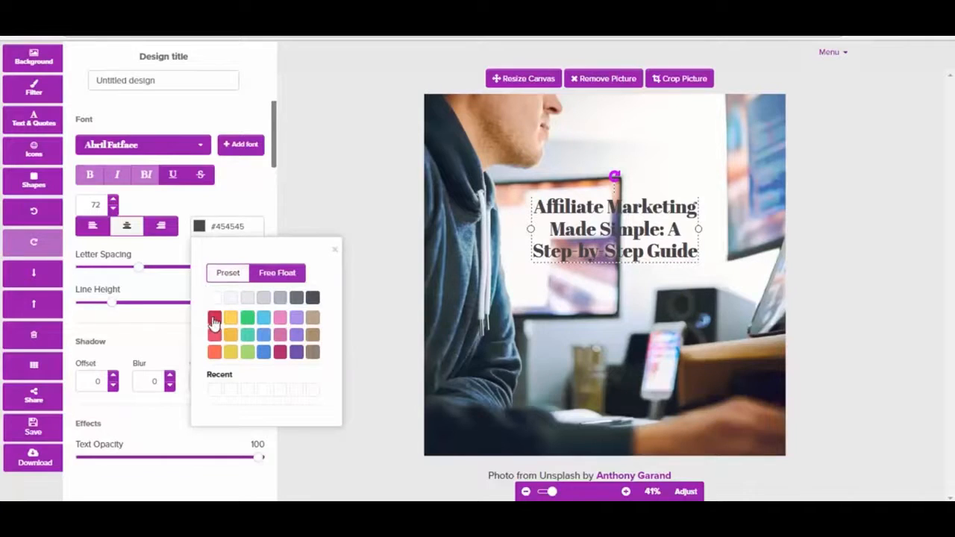
click(215, 318)
click(502, 293)
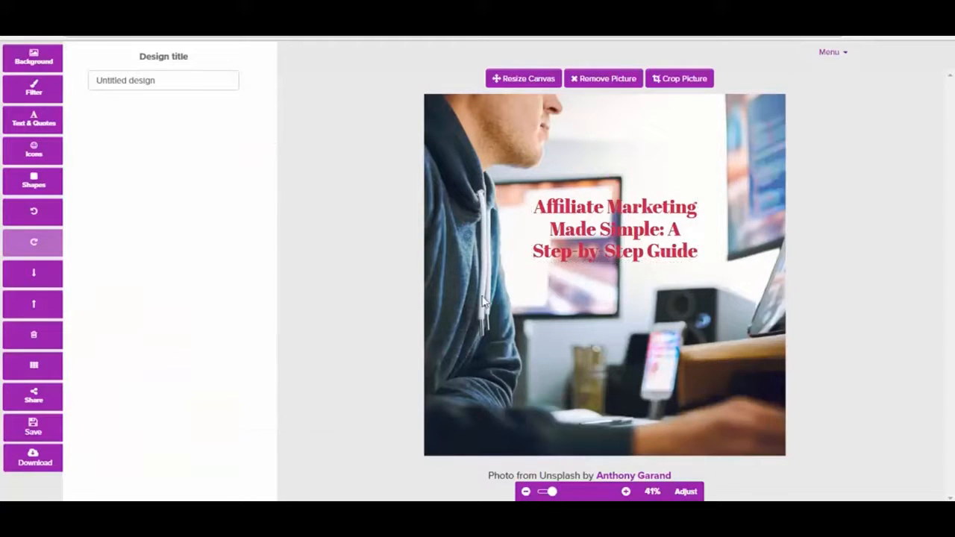
Set the photo's color overlay to 20 and darken to 24, and increase its blur.
click(34, 94)
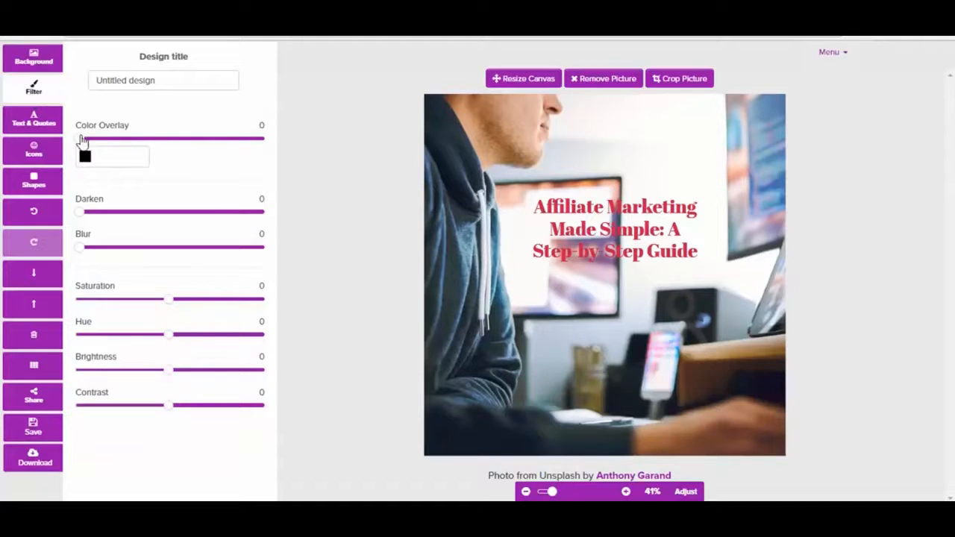
drag(83, 148, 118, 148)
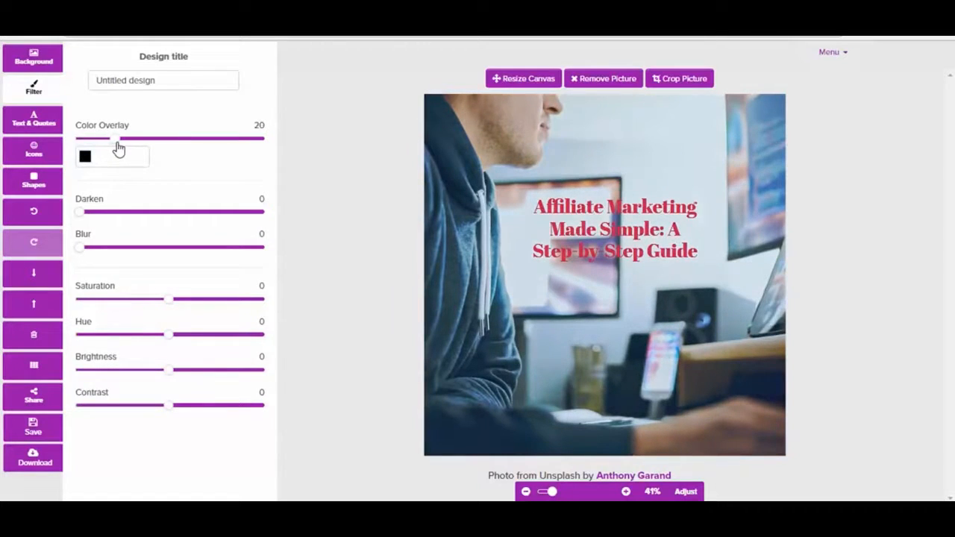
drag(79, 213, 124, 219)
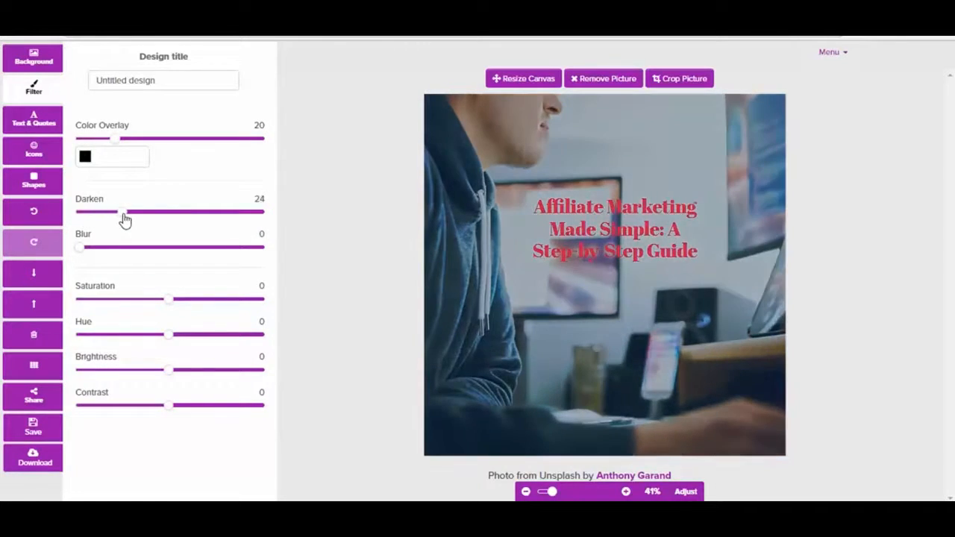
drag(80, 248, 123, 260)
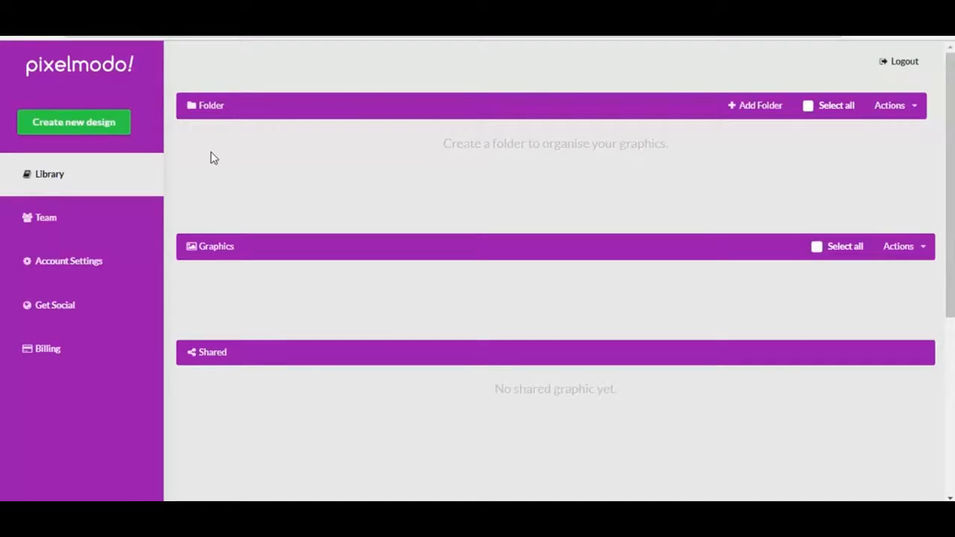
Start a new design in the Facebook Post size, 1200px x 900px.
click(80, 127)
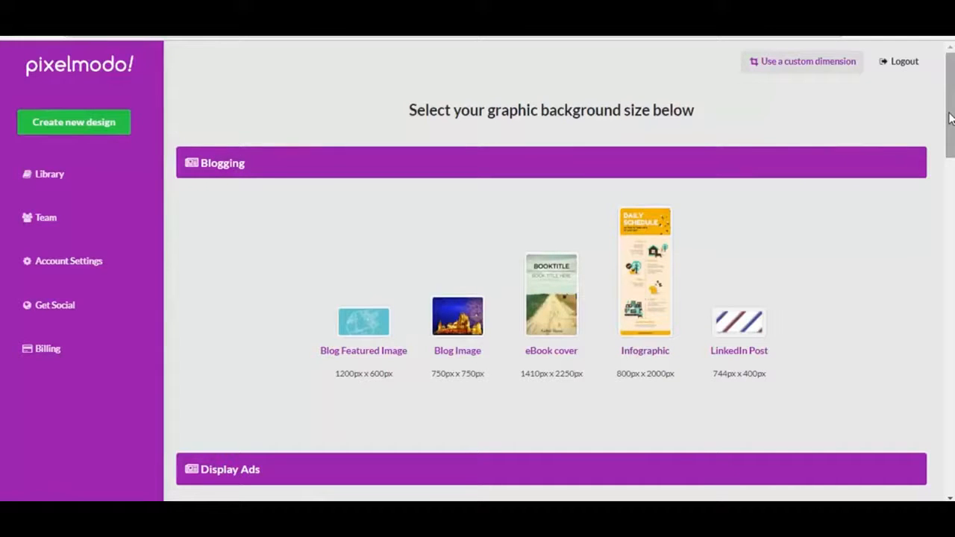
drag(951, 118, 951, 386)
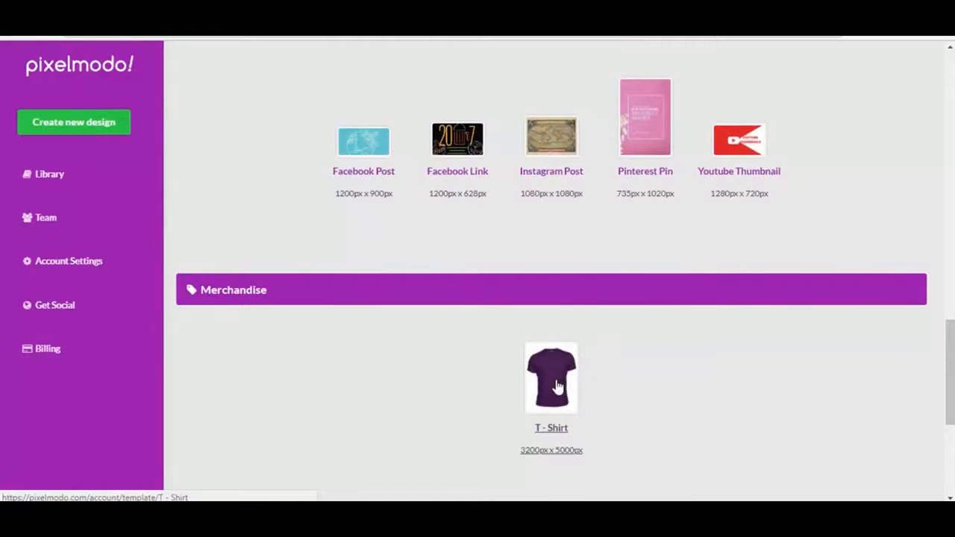
drag(951, 362, 952, 350)
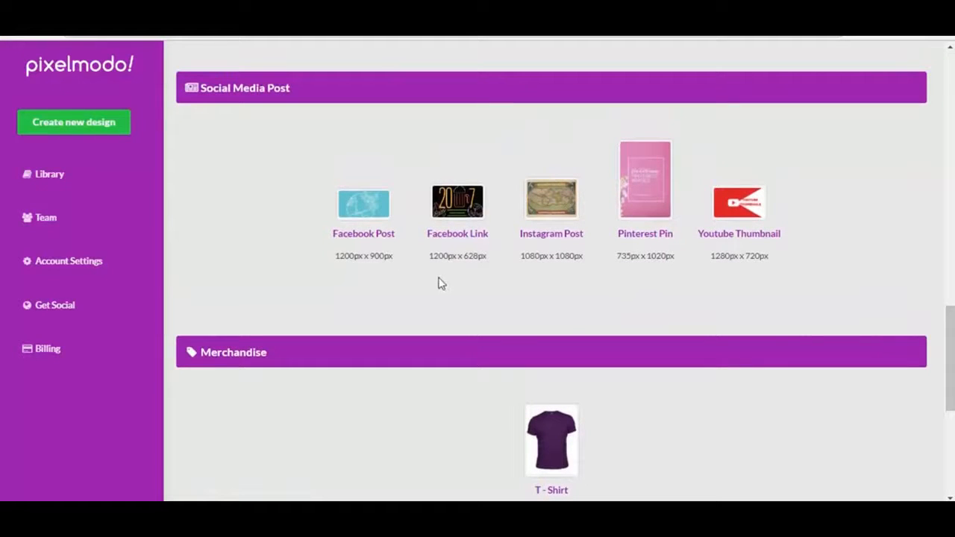
click(363, 217)
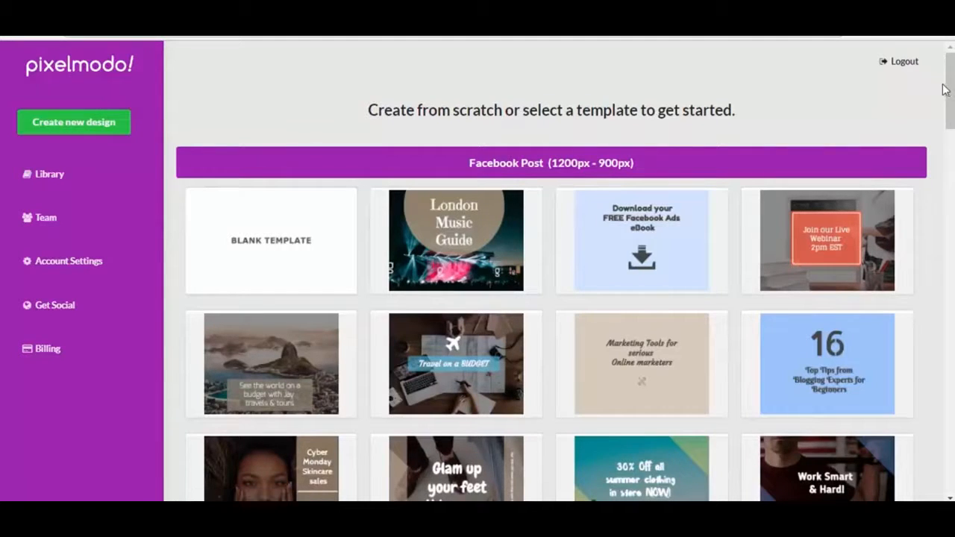
Browse the Facebook Post templates and open the "Cyber Monday Skincare sales" template.
scroll(950, 89, down, 3)
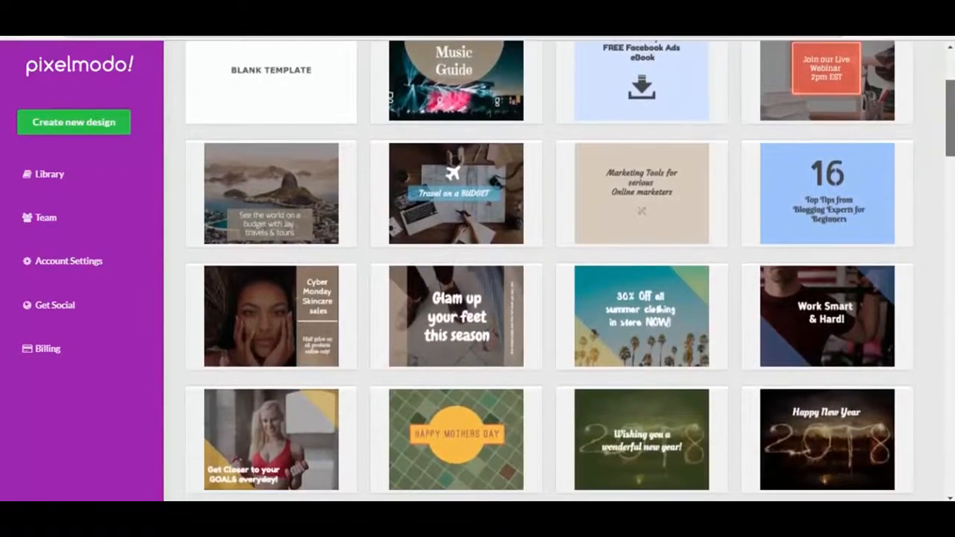
drag(950, 118, 950, 116)
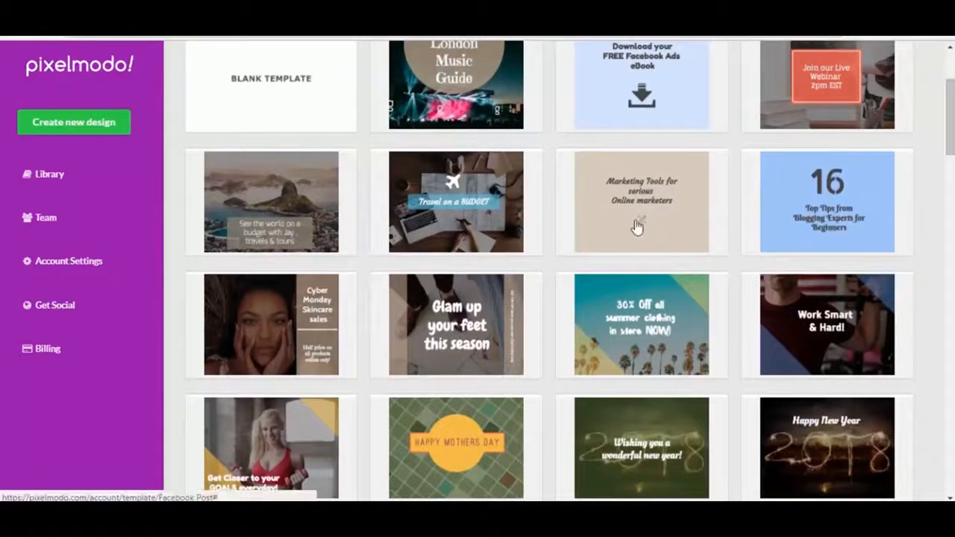
click(256, 340)
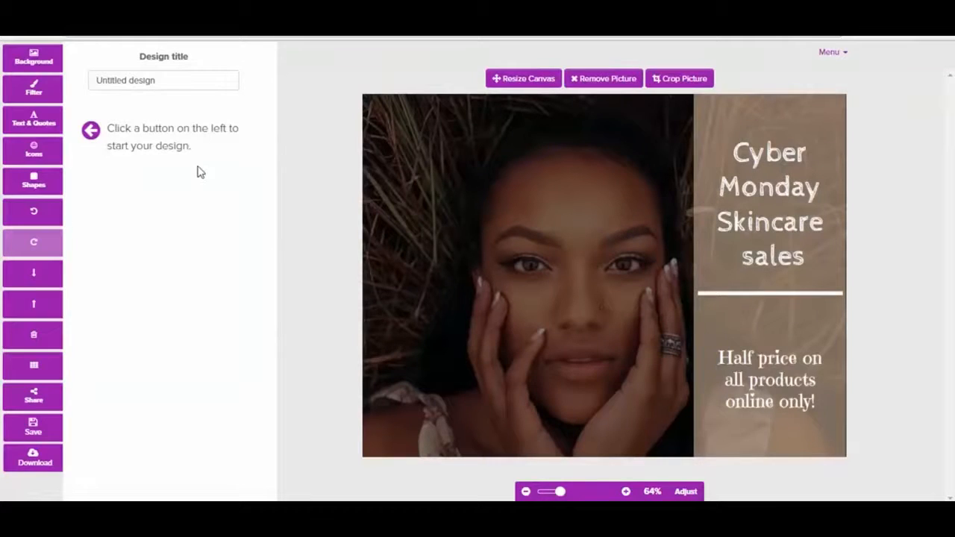
Add the ready-made quote beginning "But life was something more" and move it to the upper-left area of the photo.
click(33, 60)
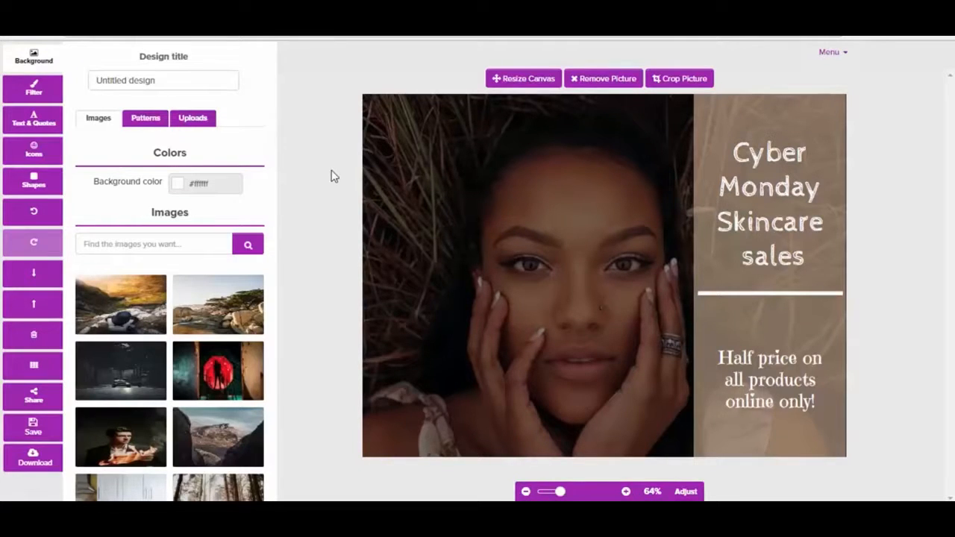
click(33, 121)
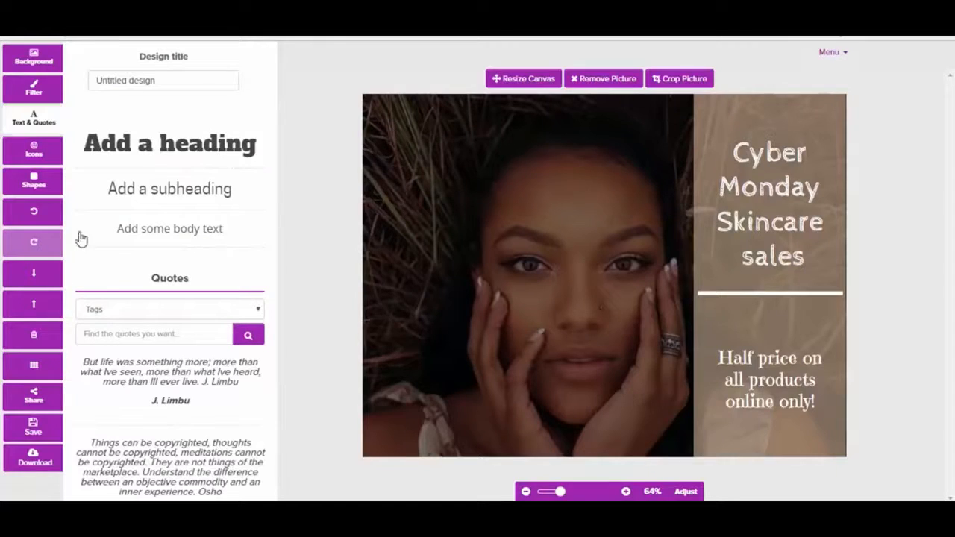
click(171, 378)
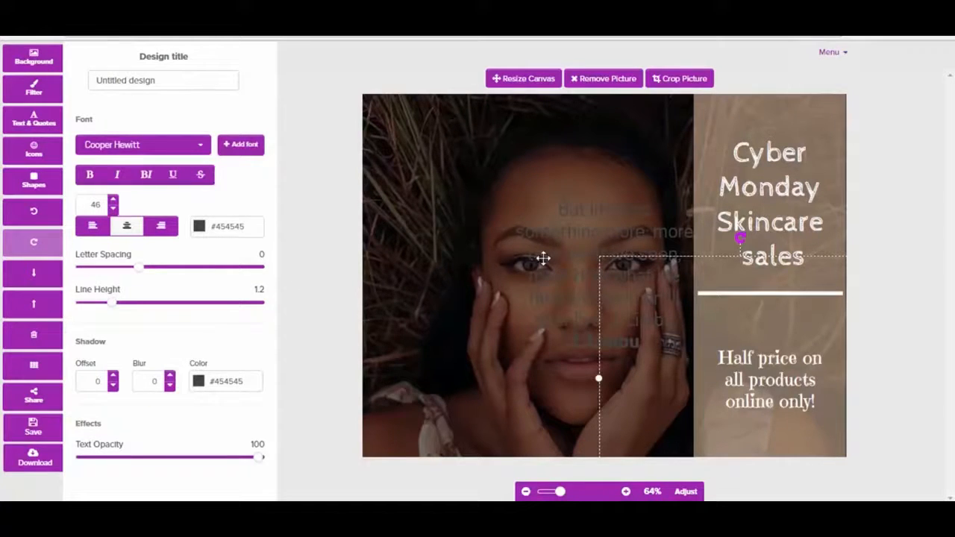
drag(543, 258, 487, 231)
click(437, 181)
drag(568, 258, 443, 182)
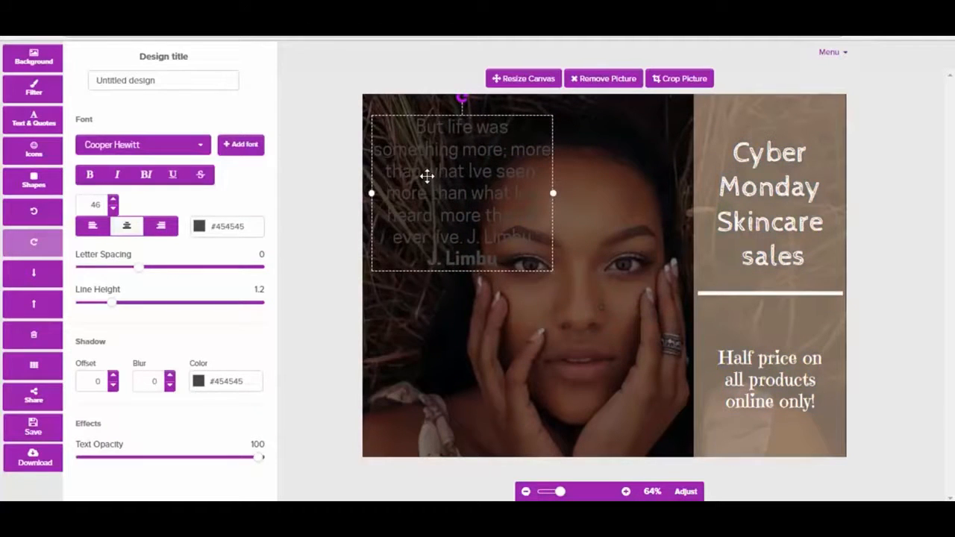
Change the quote's text color to white, #ffffff.
click(209, 226)
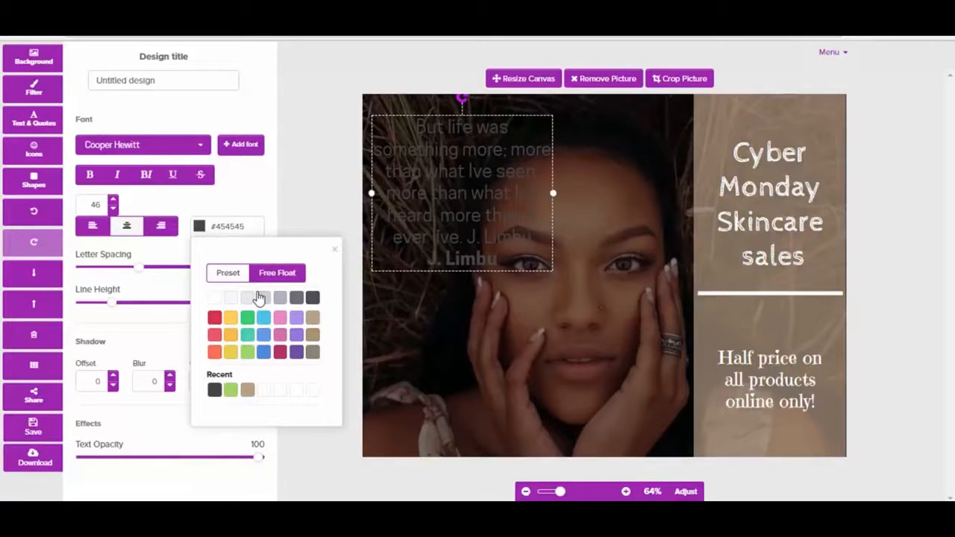
click(215, 298)
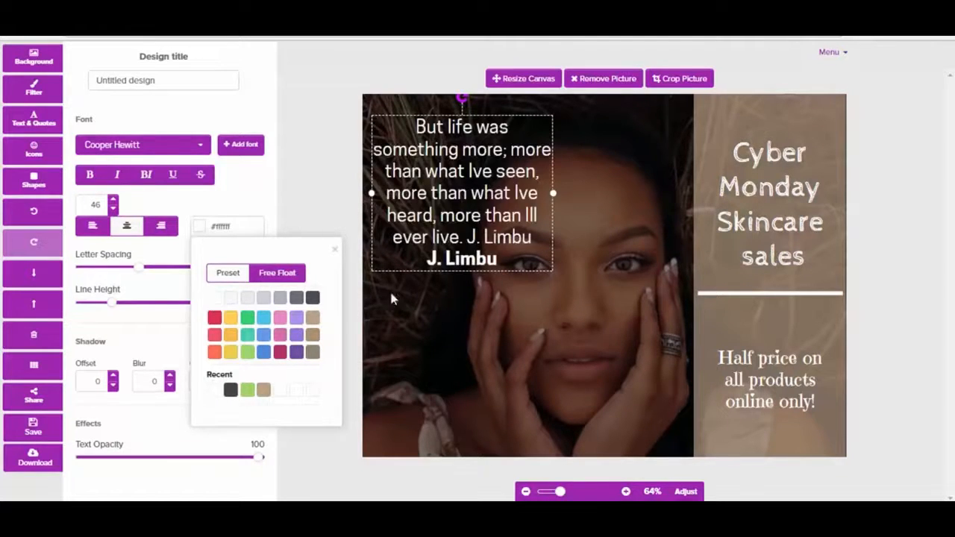
click(453, 322)
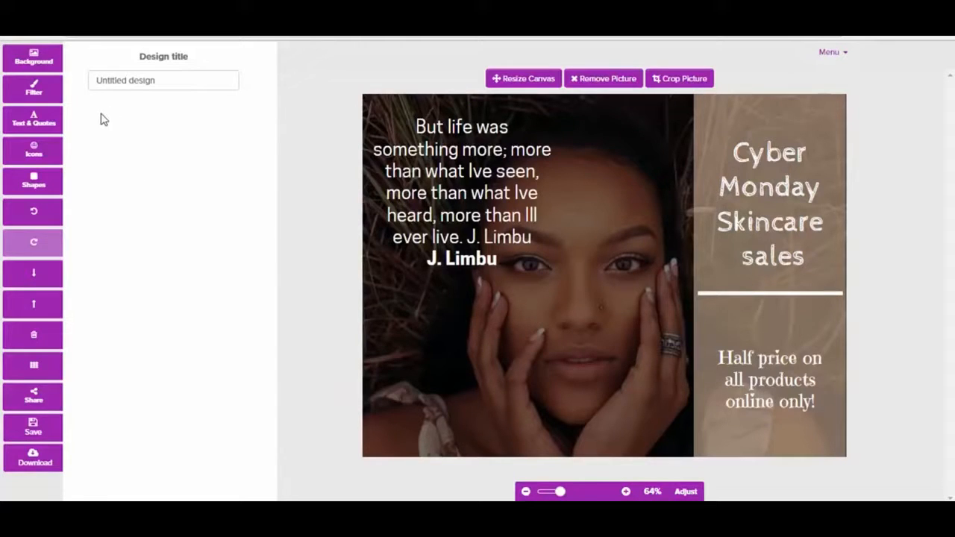
Apply a yellow #ffce54 color overlay to the background photo and set its strength to 31.
click(34, 89)
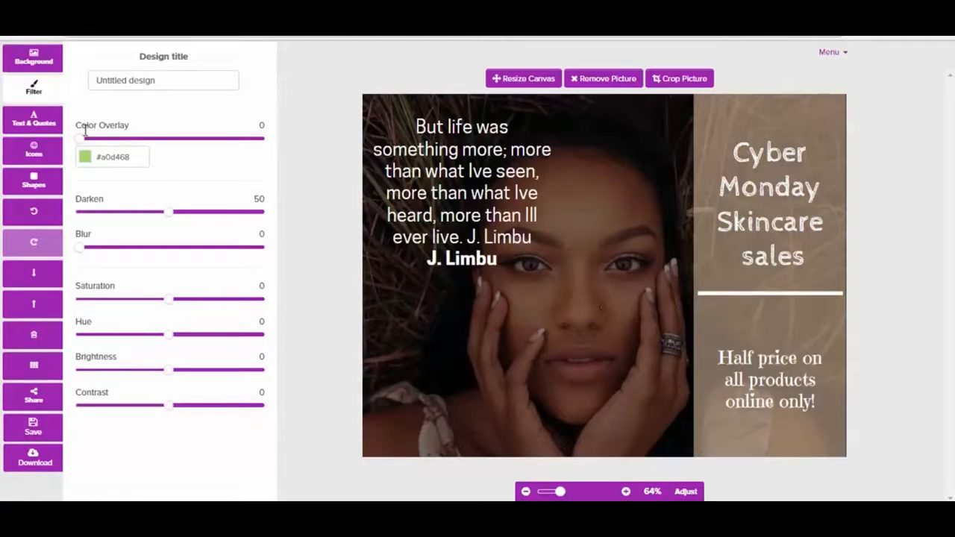
drag(83, 147, 114, 148)
click(108, 157)
click(86, 162)
click(86, 163)
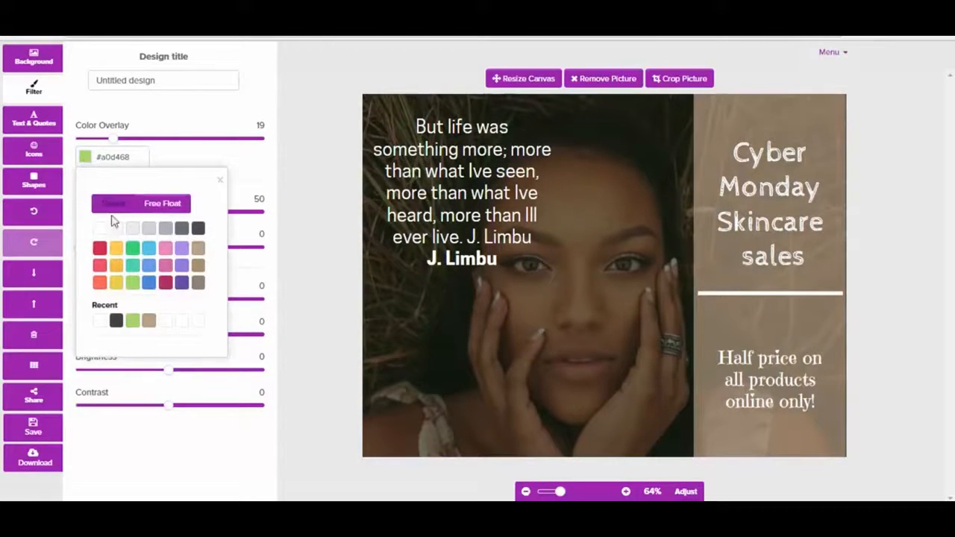
click(118, 251)
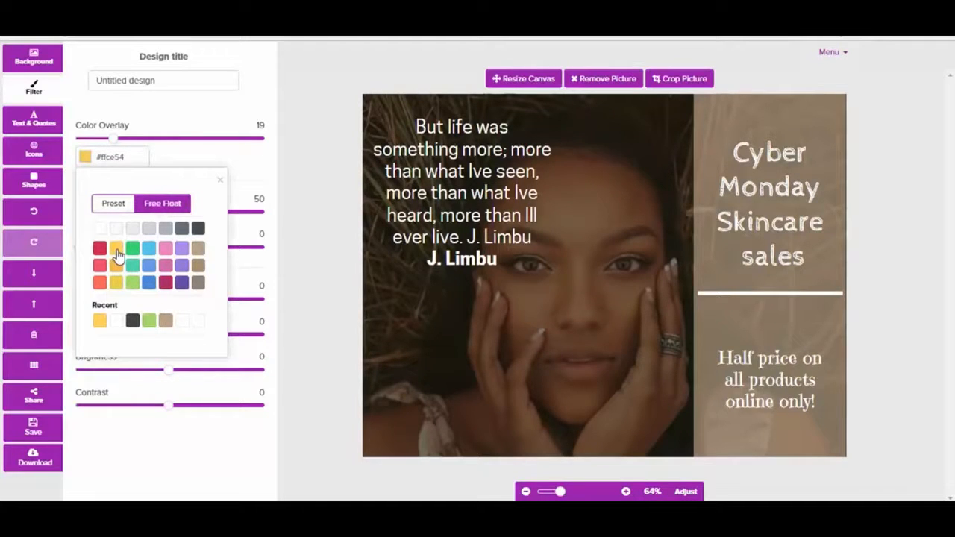
drag(118, 148, 135, 147)
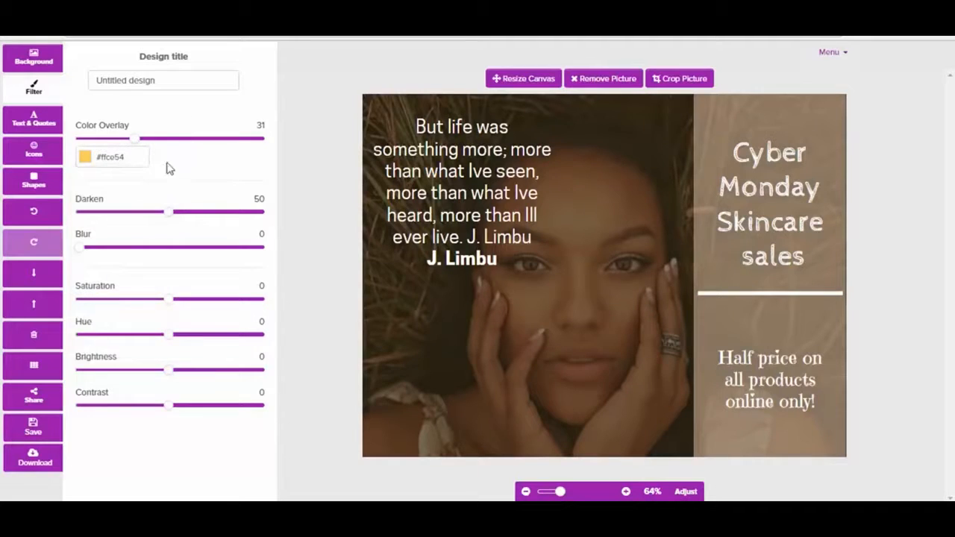
Set the photo's darken to 30, blur to 10, saturation to -44, hue to -4, brightness to -16 and contrast to -23.
drag(171, 214, 134, 217)
drag(81, 256, 100, 255)
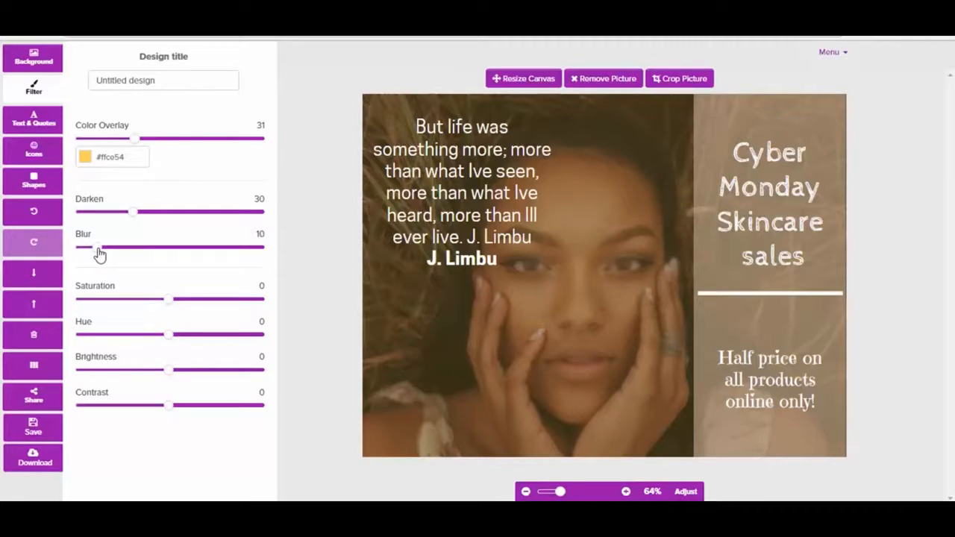
drag(170, 301, 130, 302)
mouse_move(172, 338)
mouse_down()
mouse_move(154, 337)
mouse_move(166, 336)
mouse_up()
drag(166, 377, 158, 378)
drag(173, 411, 151, 414)
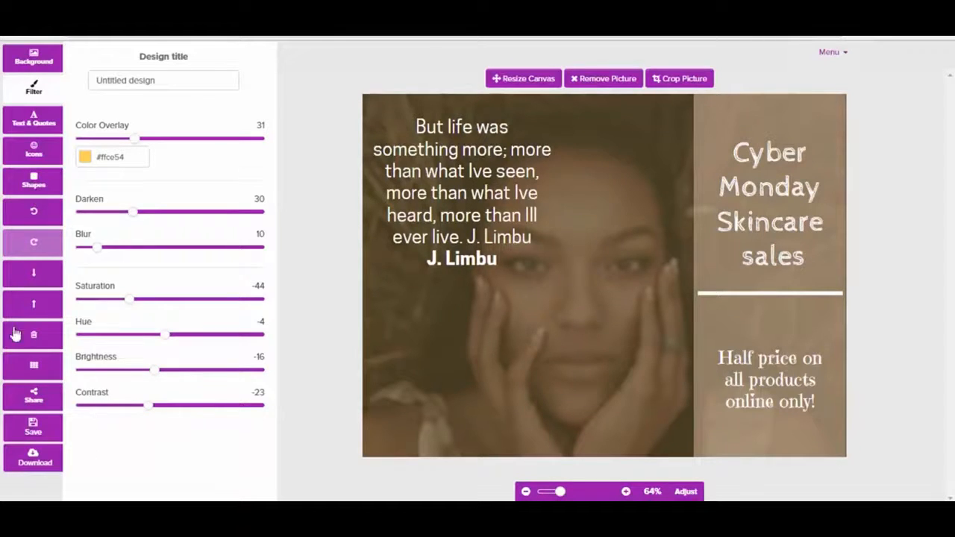
Add the Pinterest icon, shrink it and place it in the upper-right corner of the design.
click(33, 153)
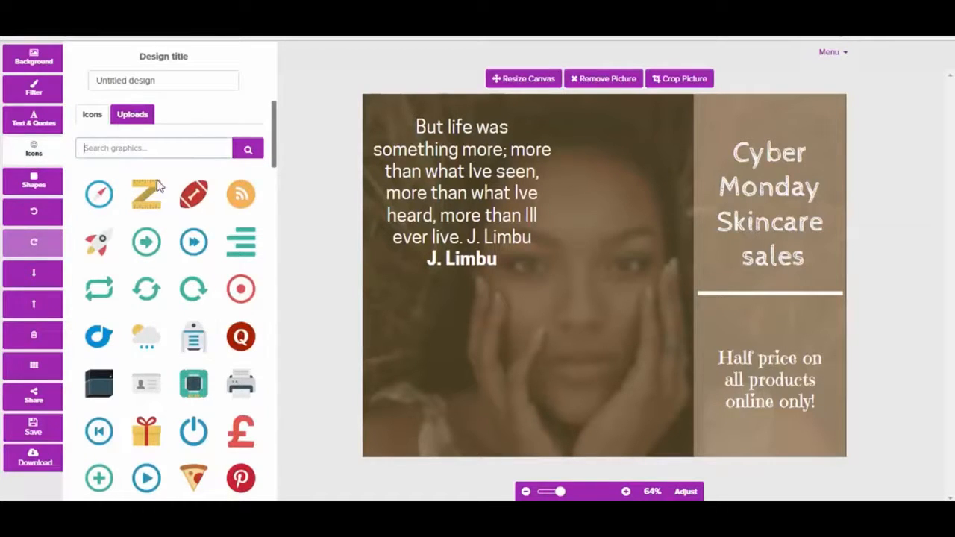
click(243, 481)
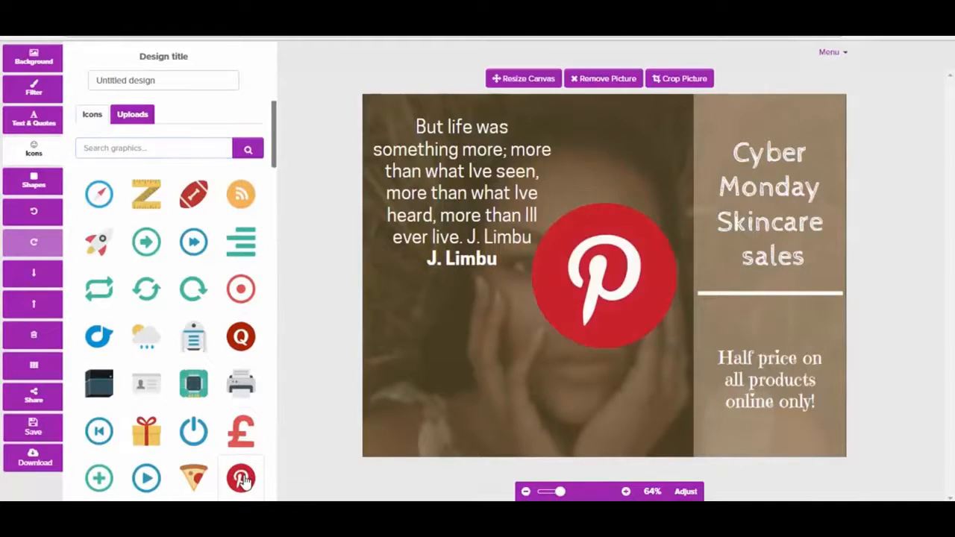
click(607, 294)
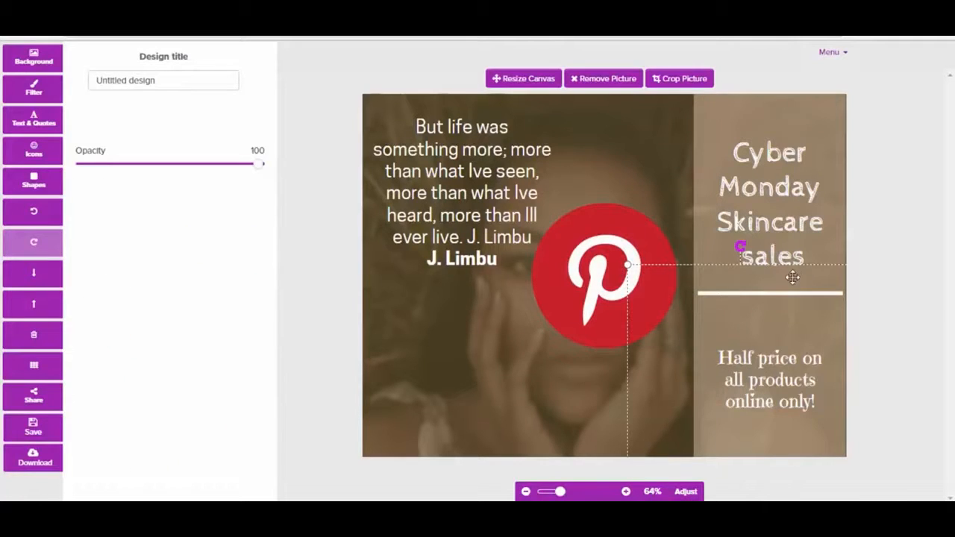
drag(601, 270, 657, 250)
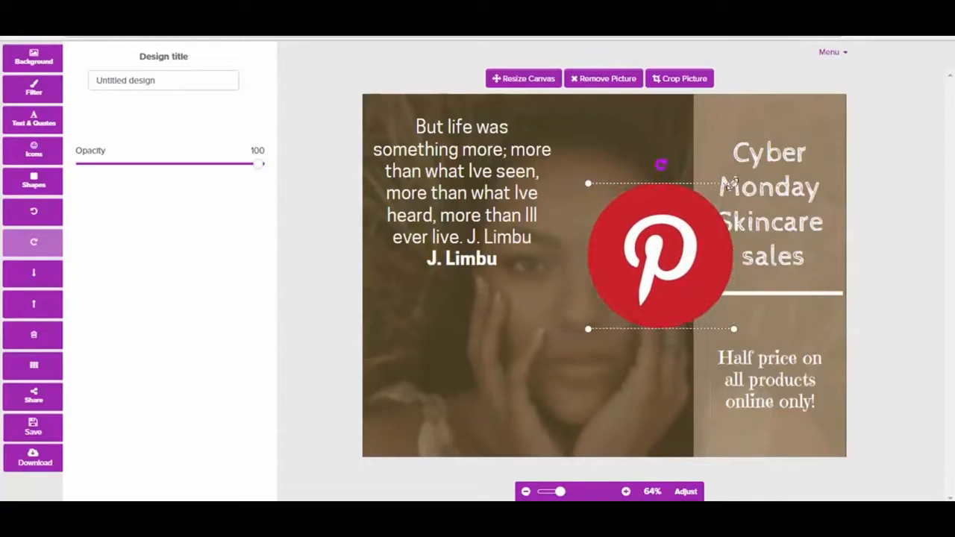
drag(730, 184, 812, 118)
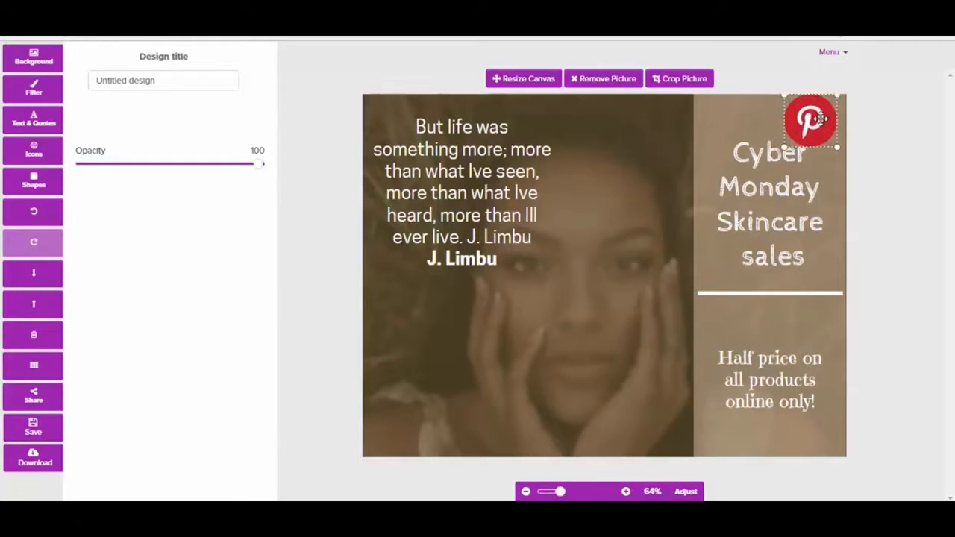
Reposition the side strip's contents: shift the title left and down, the half-price text left, and the Pinterest icon slightly down and right.
click(752, 186)
drag(748, 187, 733, 188)
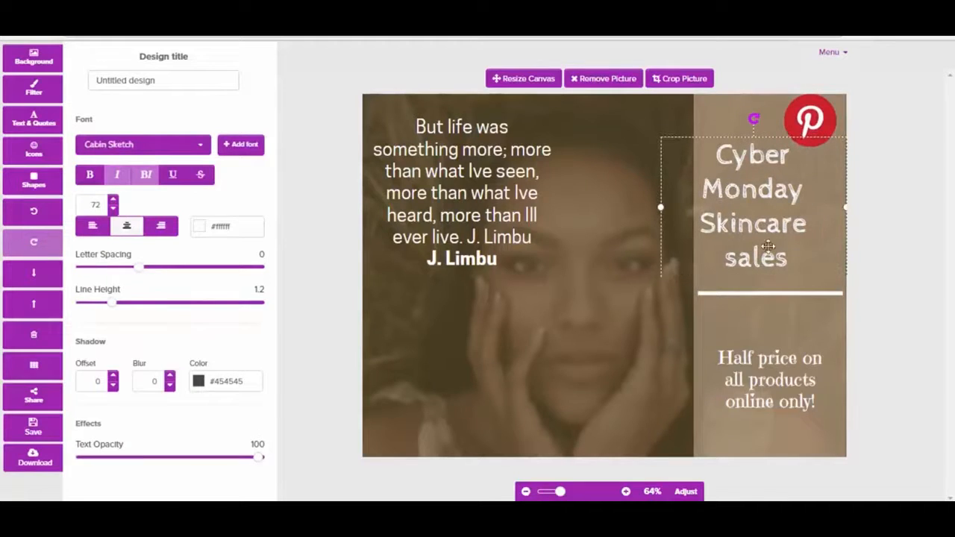
click(770, 385)
drag(771, 385, 767, 385)
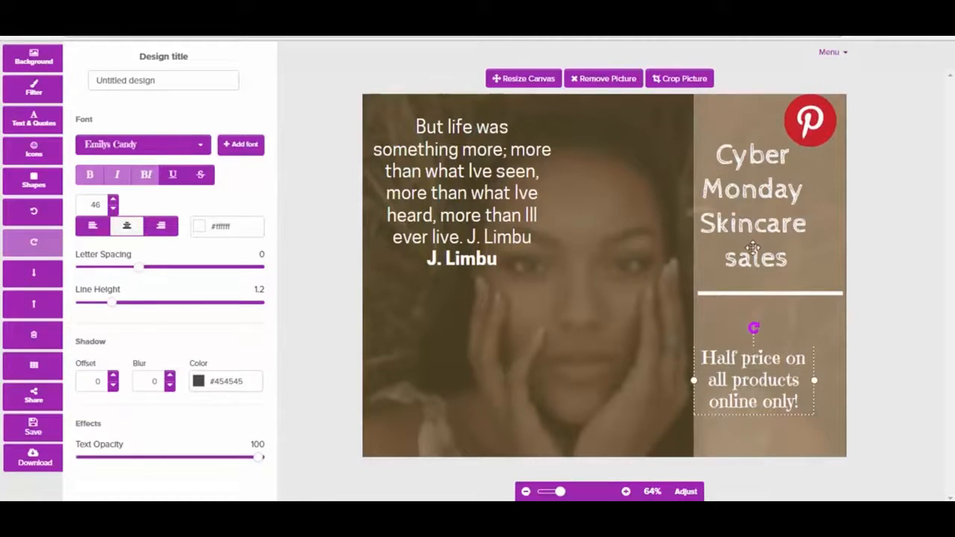
drag(752, 245, 753, 256)
click(673, 135)
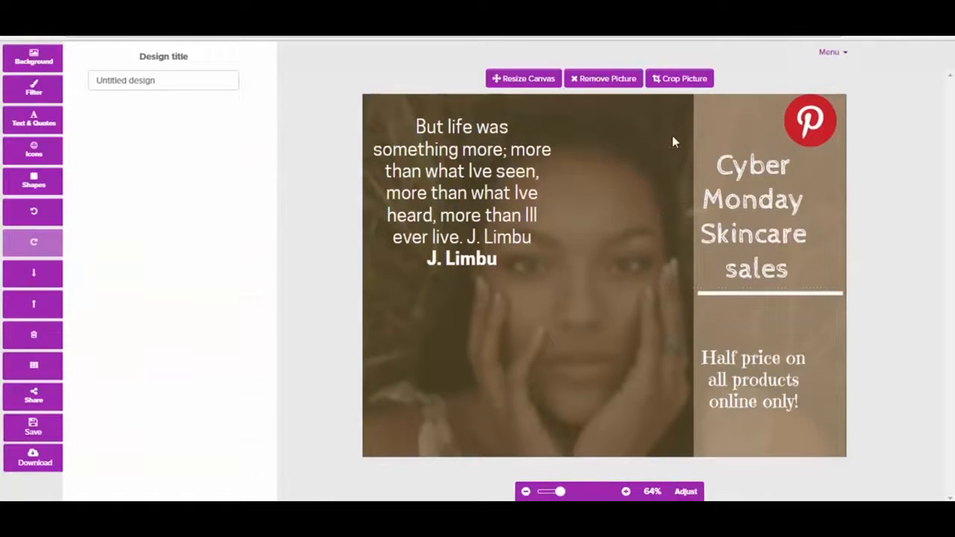
drag(807, 127, 811, 131)
click(592, 164)
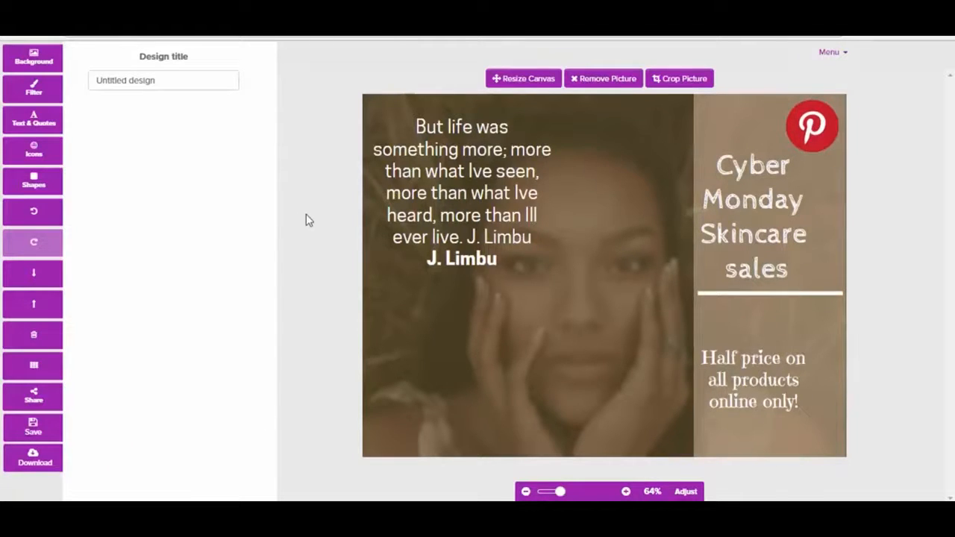
Look through the icon library and open the collection of ready-made shapes.
click(34, 152)
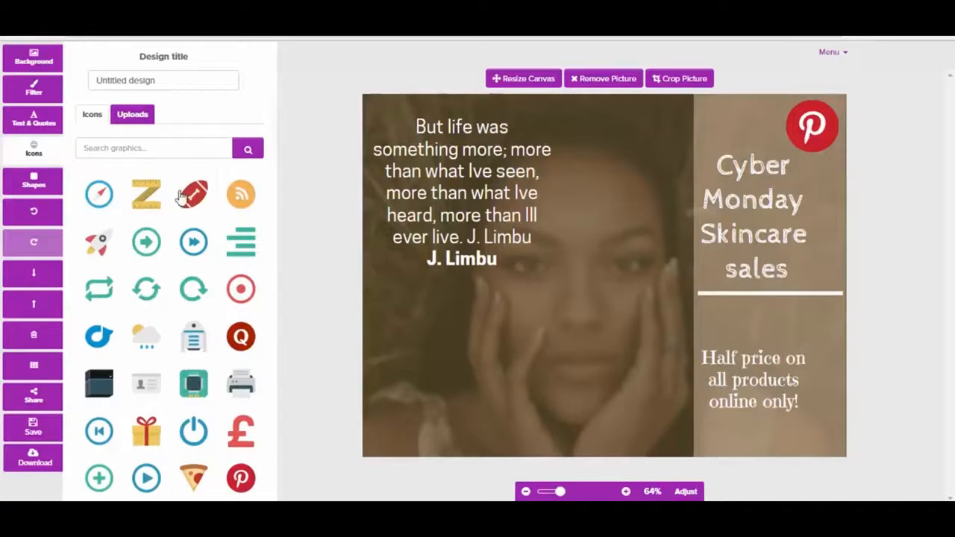
mouse_move(276, 153)
mouse_down()
mouse_move(278, 220)
mouse_move(274, 158)
mouse_up()
click(35, 189)
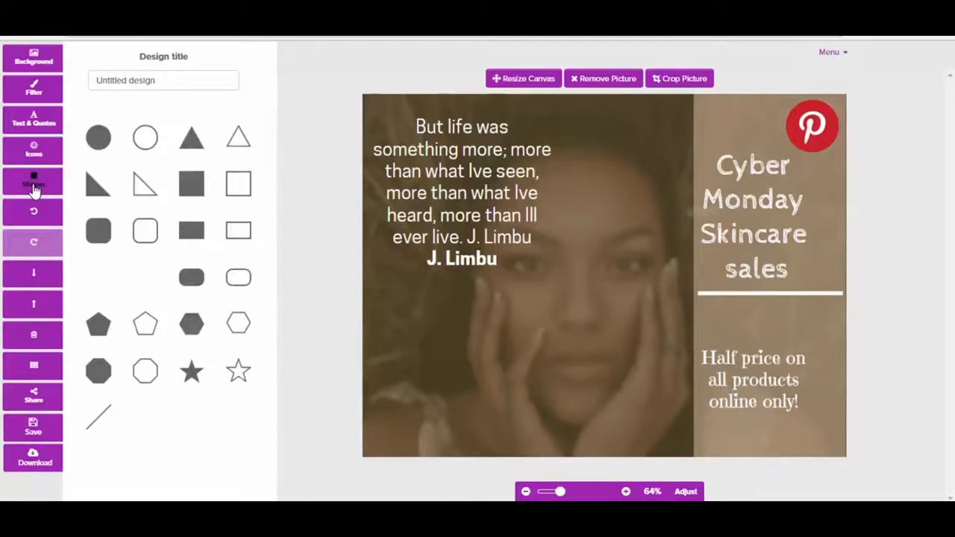